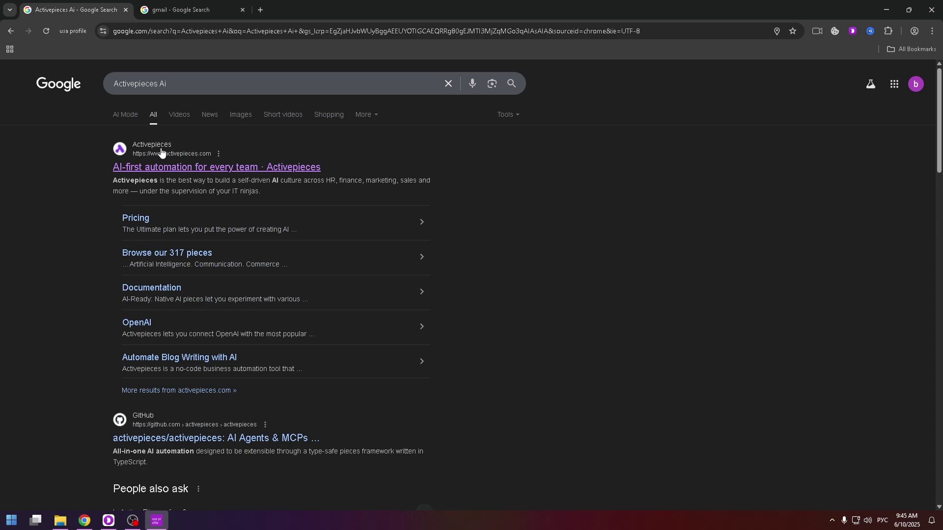
Open activepieces.com and highlight its No-code, Open source and hands-on training bullets.
left_click(156, 168)
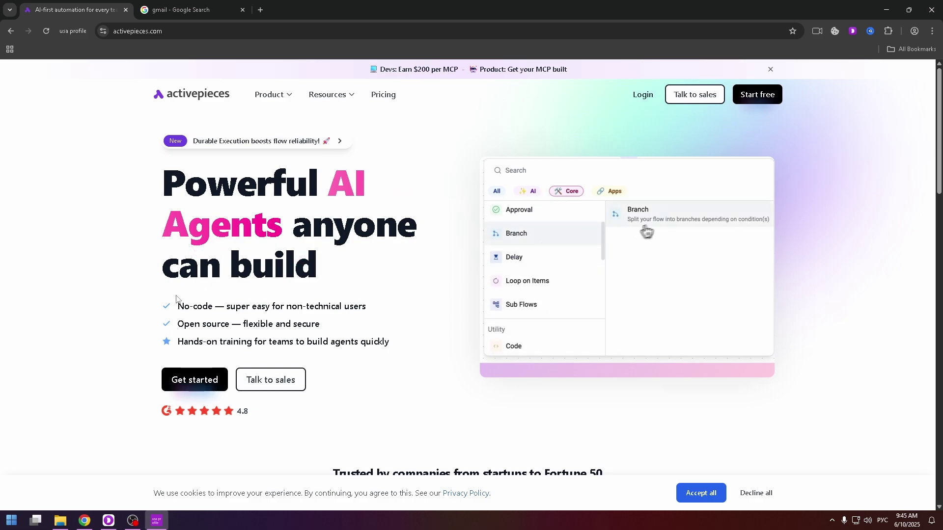
left_click_drag(178, 306, 215, 305)
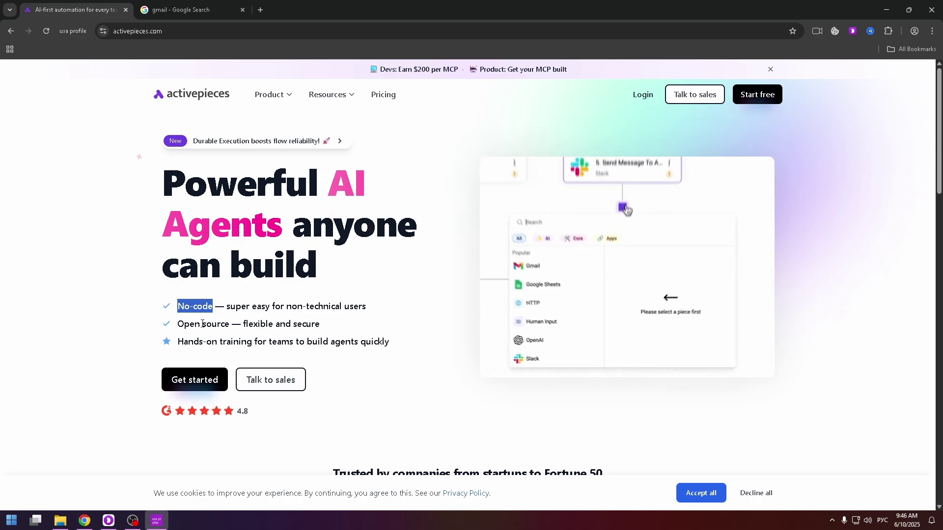
left_click_drag(177, 324, 323, 332)
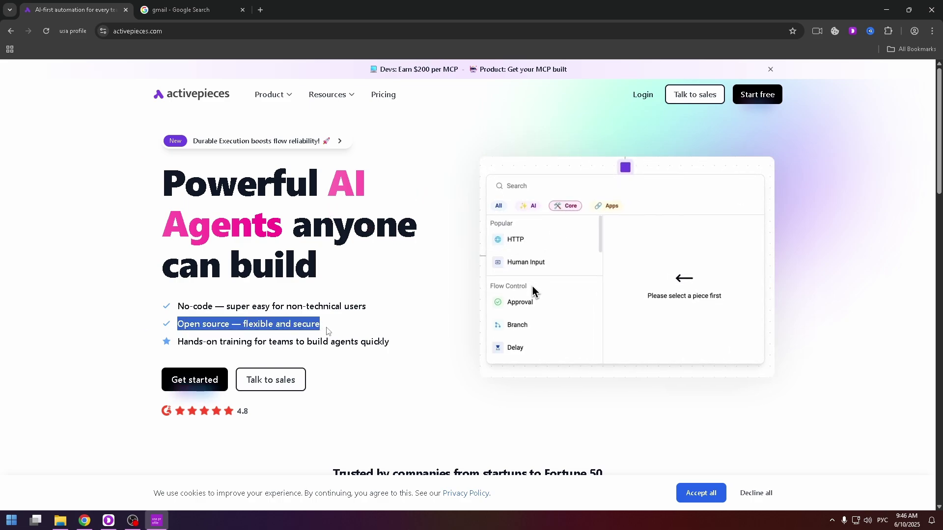
left_click(323, 332)
left_click_drag(178, 344, 391, 344)
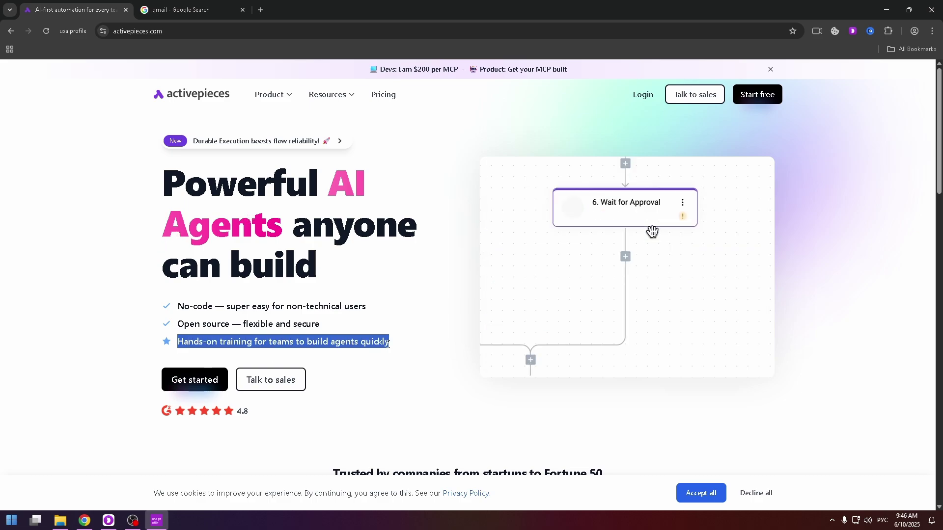
left_click(391, 344)
Scroll down through the landing page and back up to the top.
scroll(570, 295, "down", 15)
scroll(571, 295, "down", 5)
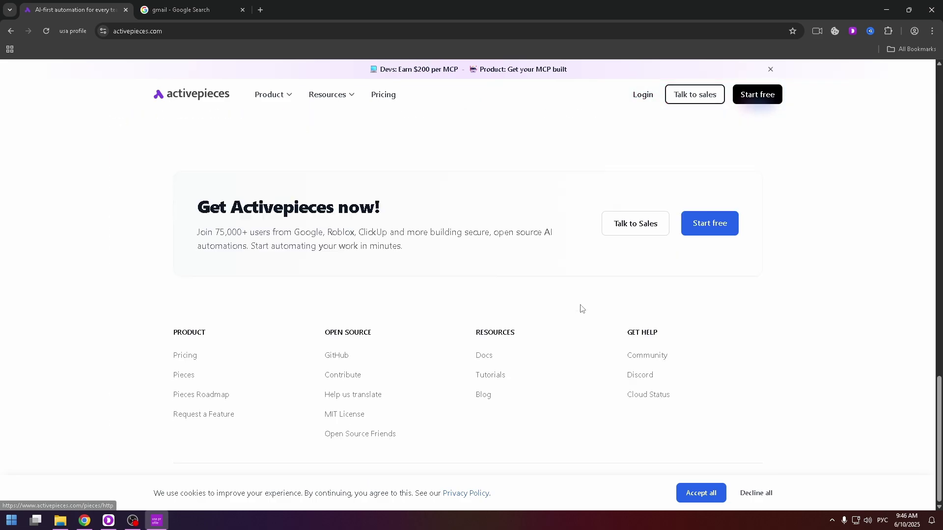
scroll(540, 346, "up", 4)
scroll(540, 346, "up", 12)
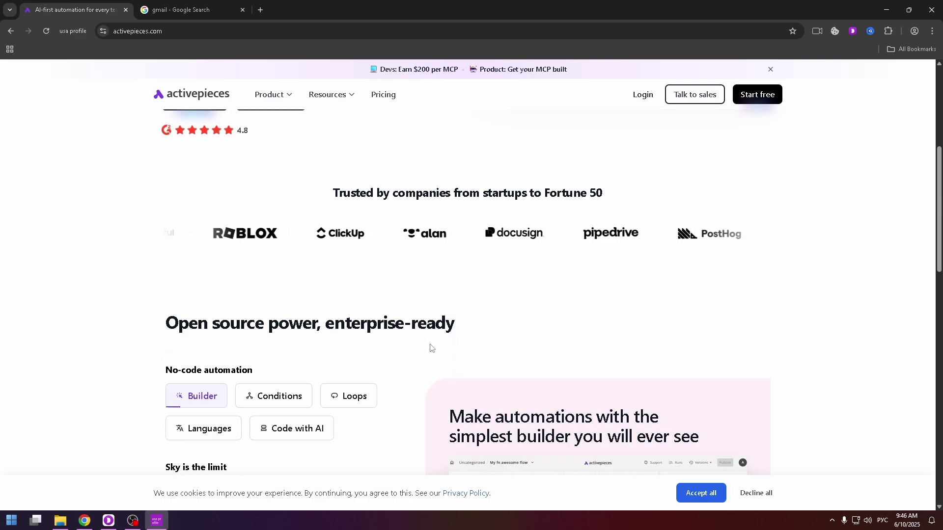
Start a free sign-up and create the account with Google.
left_click(764, 99)
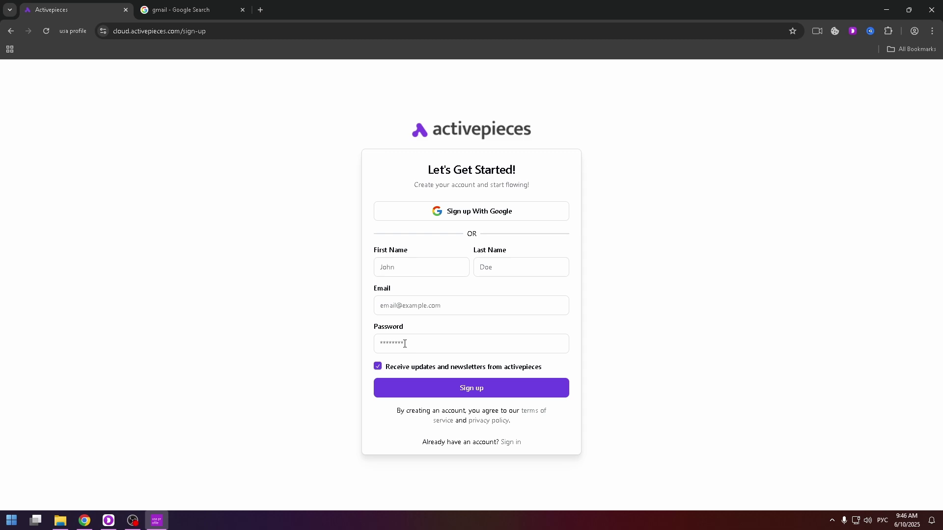
left_click(466, 217)
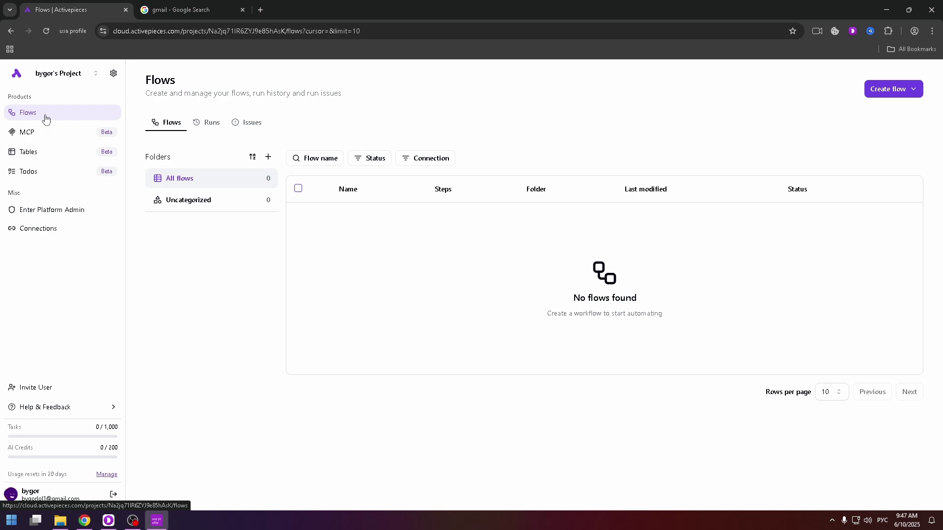
Visit the empty MCP, Tables and Todos pages, then return to Flows.
left_click(40, 131)
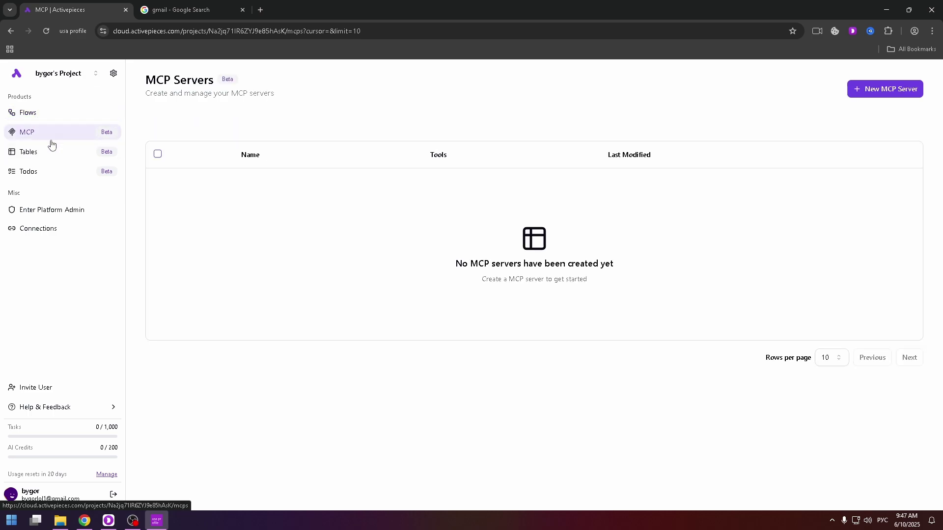
left_click(54, 153)
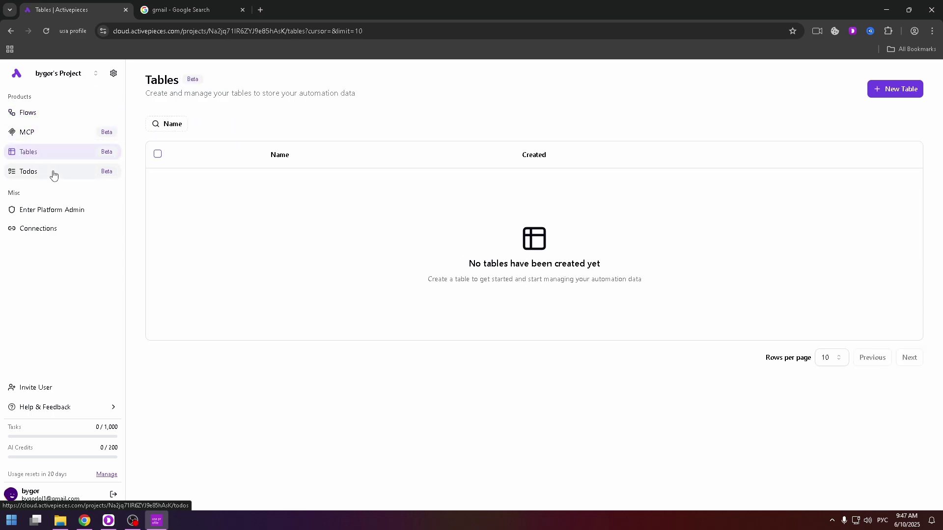
left_click(54, 173)
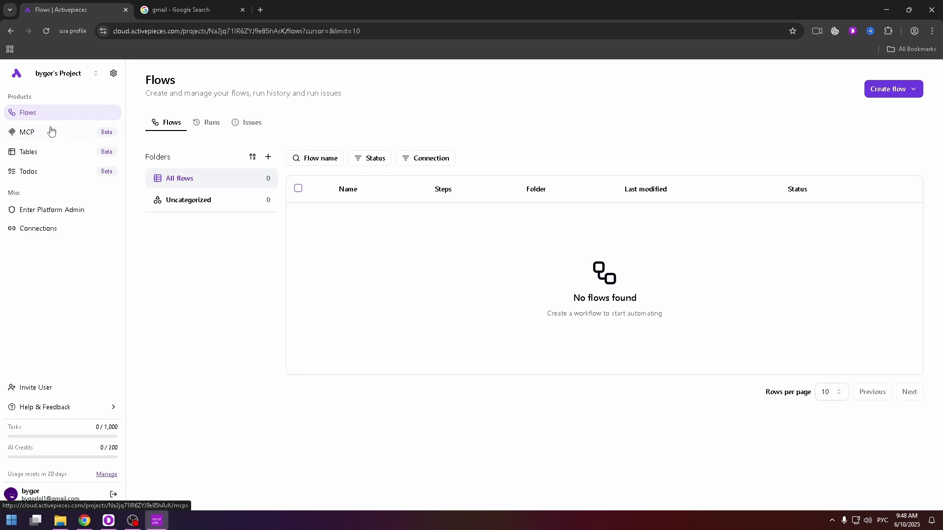
left_click(26, 119)
Create a flow from the 'Save Typeform Submissions to Google Sheets' template.
left_click(906, 94)
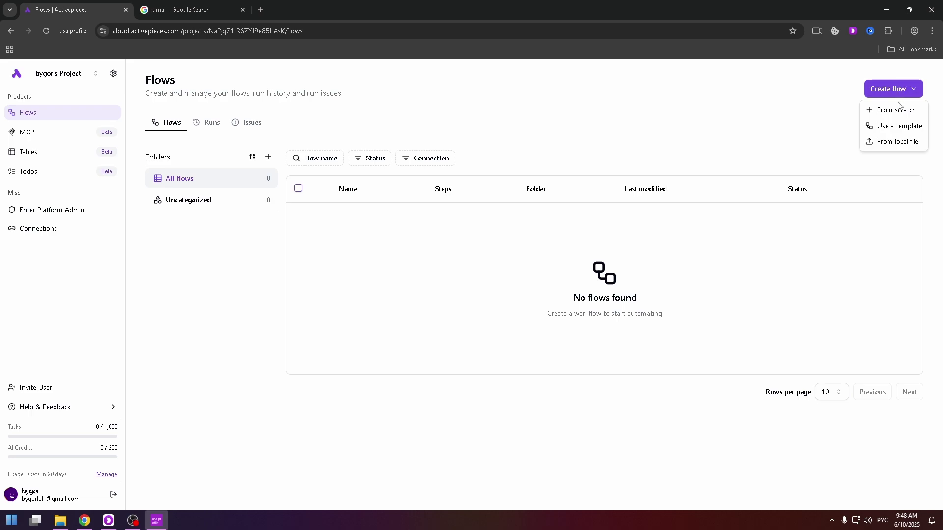
left_click(879, 128)
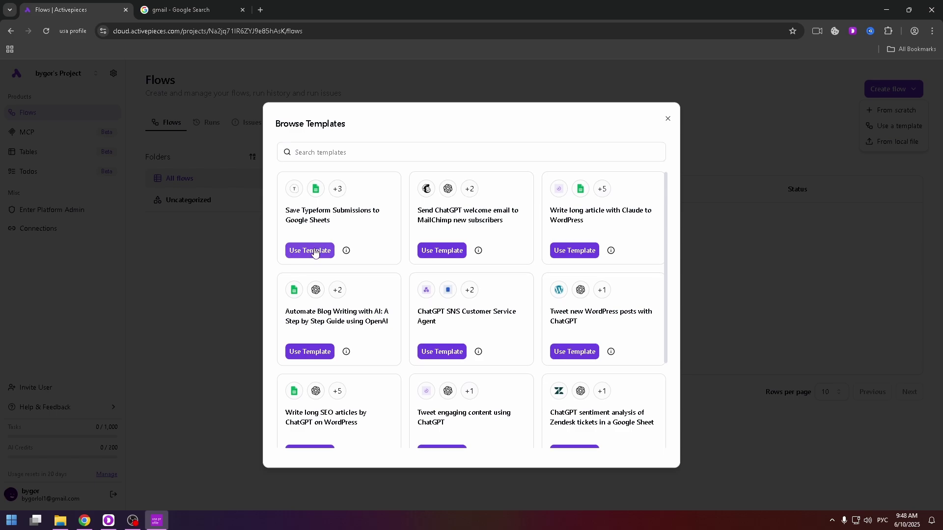
left_click(297, 250)
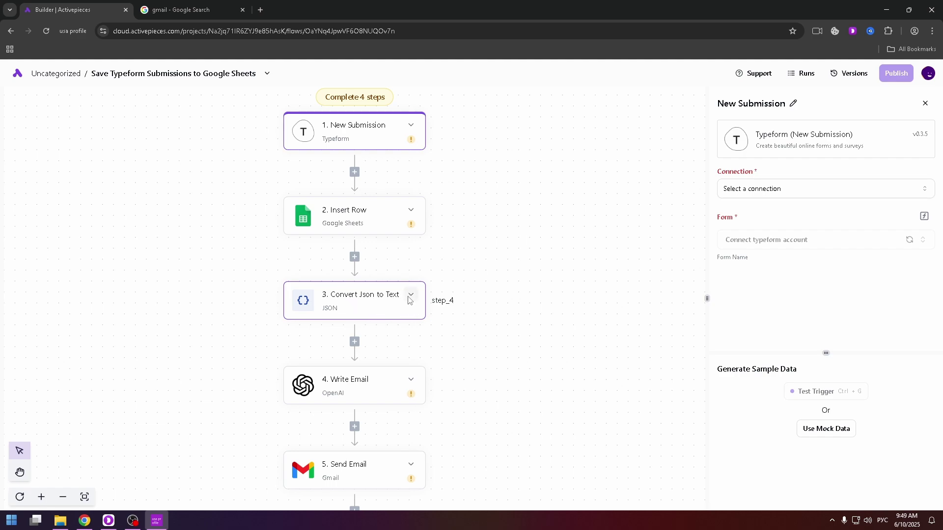
Insert a Custom Javascript Code step before Send Email, then return to the flows list.
scroll(393, 338, "down", 1)
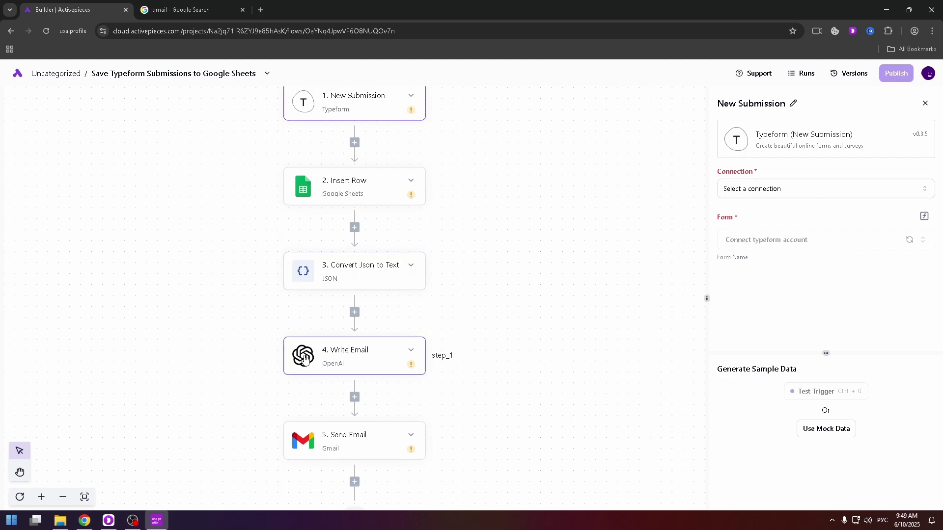
scroll(312, 363, "down", 3)
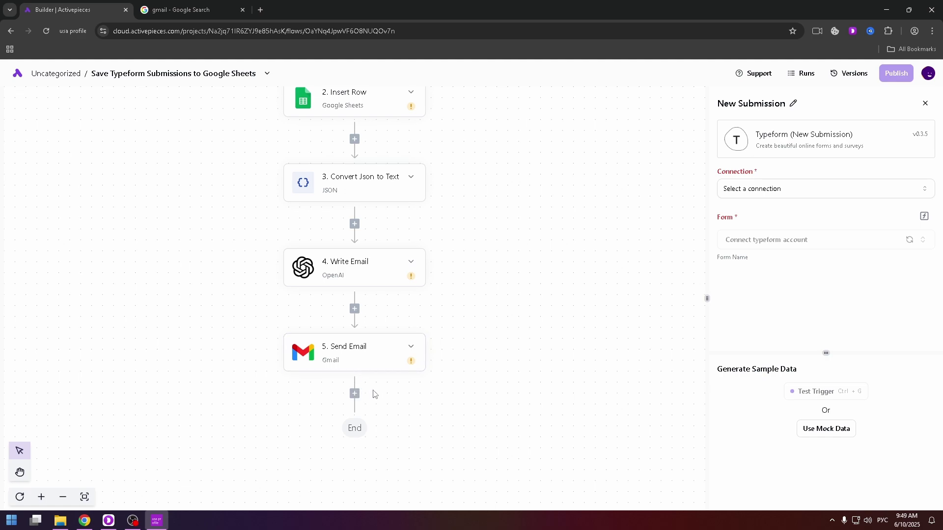
left_click(355, 310)
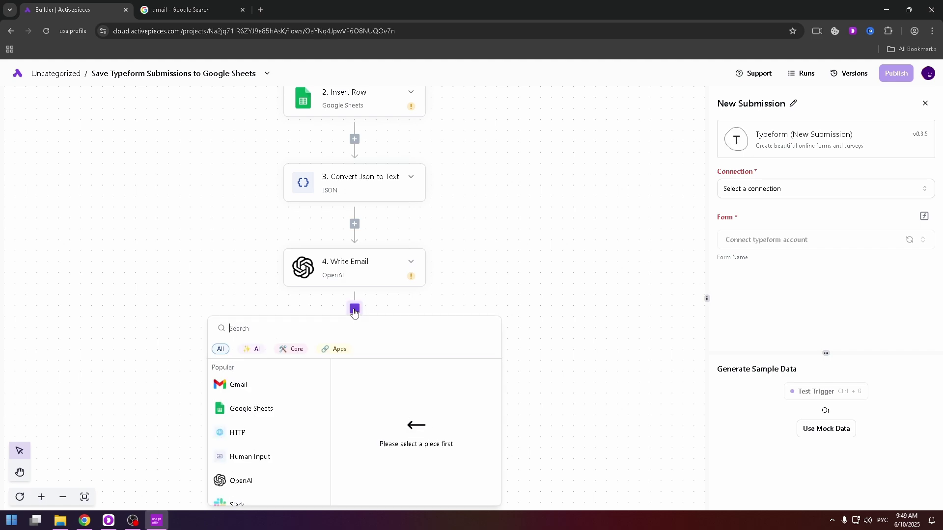
scroll(272, 385, "down", 2)
left_click(366, 375)
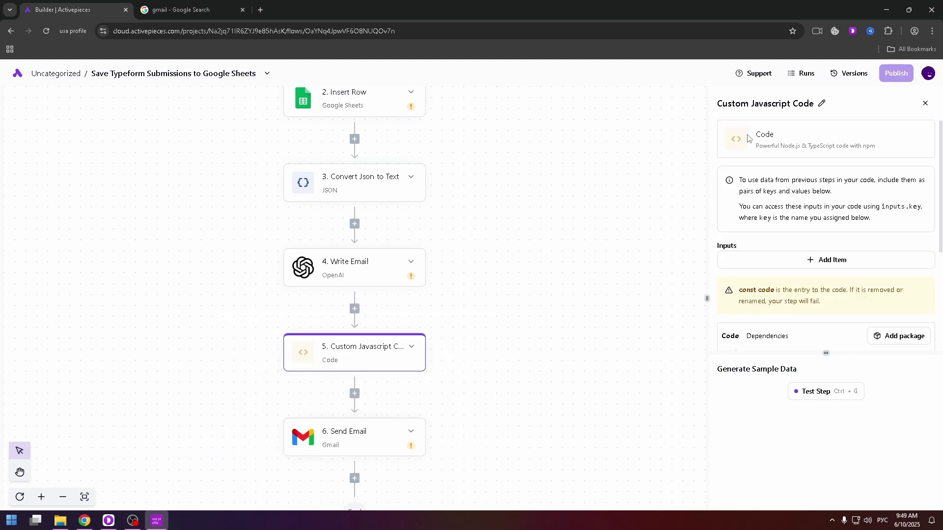
key("alt+Left")
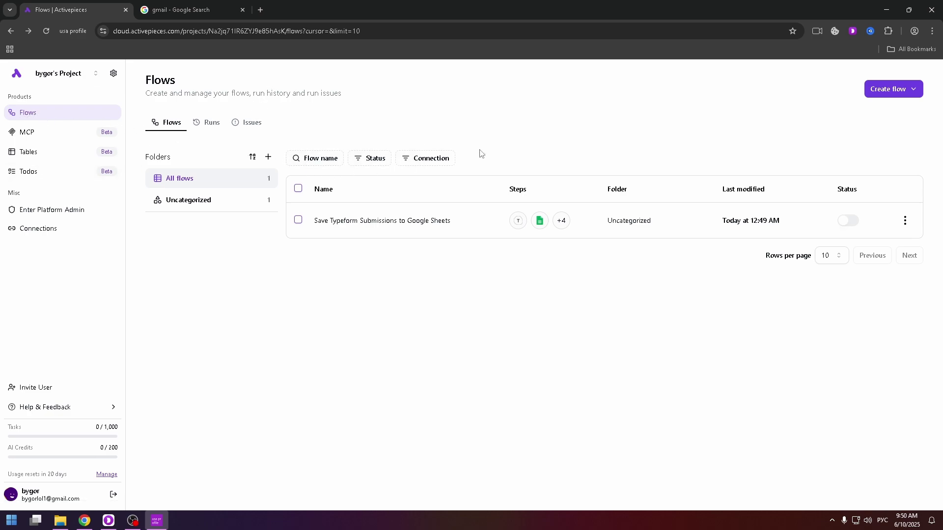
Revisit the Tables and Todos pages and come back to the MCP servers list.
key("alt+Right")
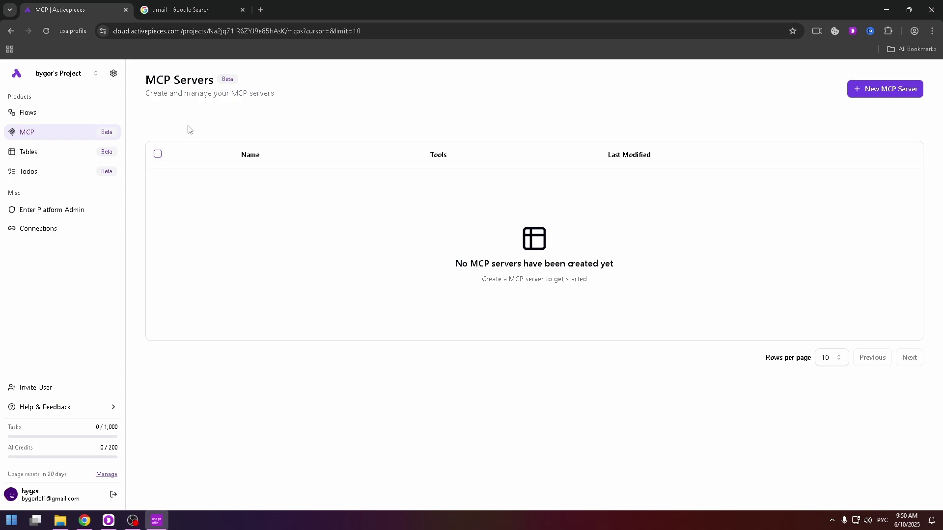
left_click(34, 154)
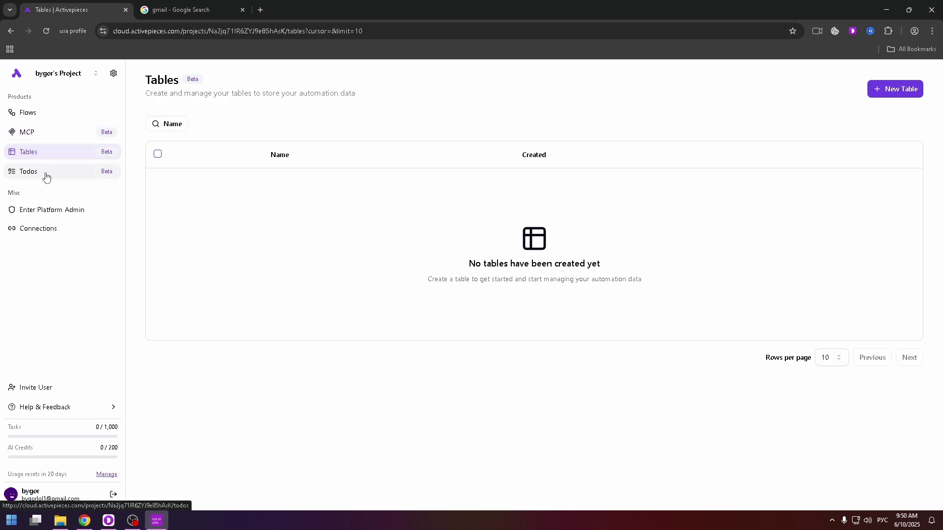
left_click(49, 173)
left_click(83, 152)
left_click(69, 133)
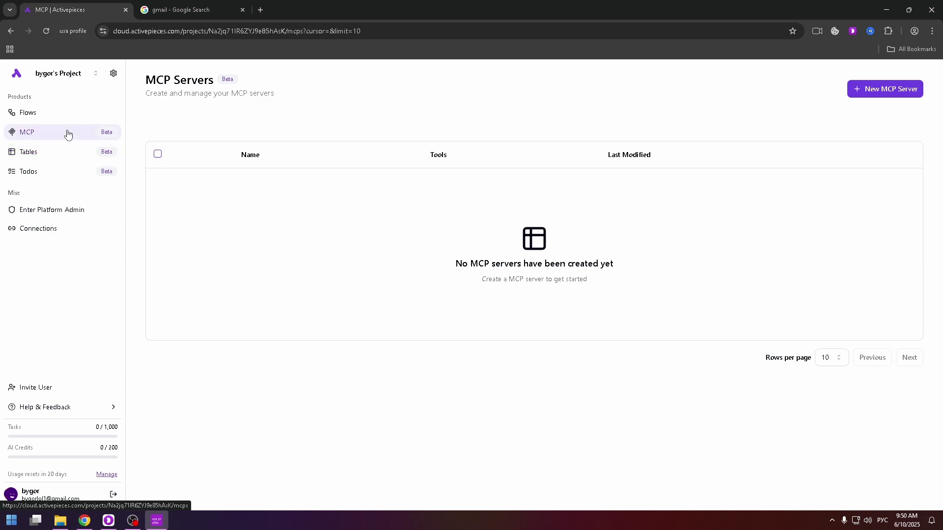
Create a new MCP server and add a tool built from a new flow.
left_click(867, 94)
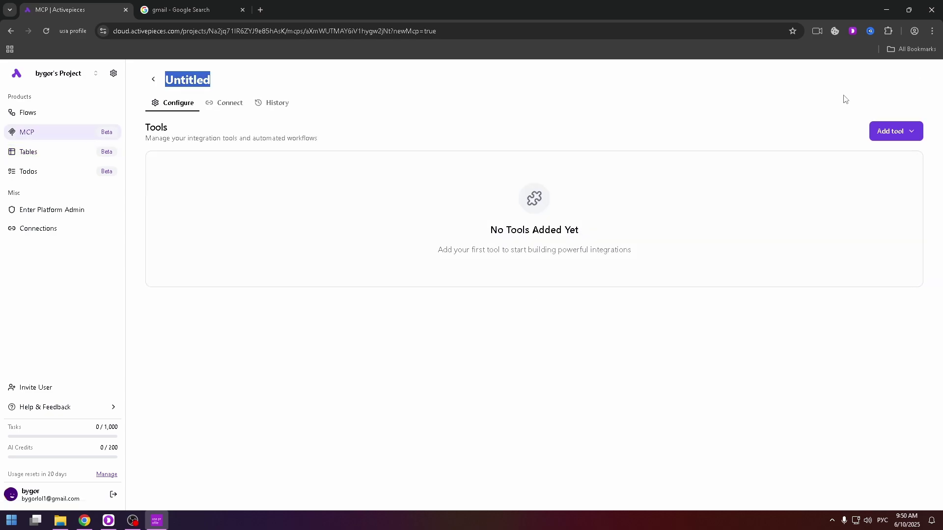
left_click(888, 133)
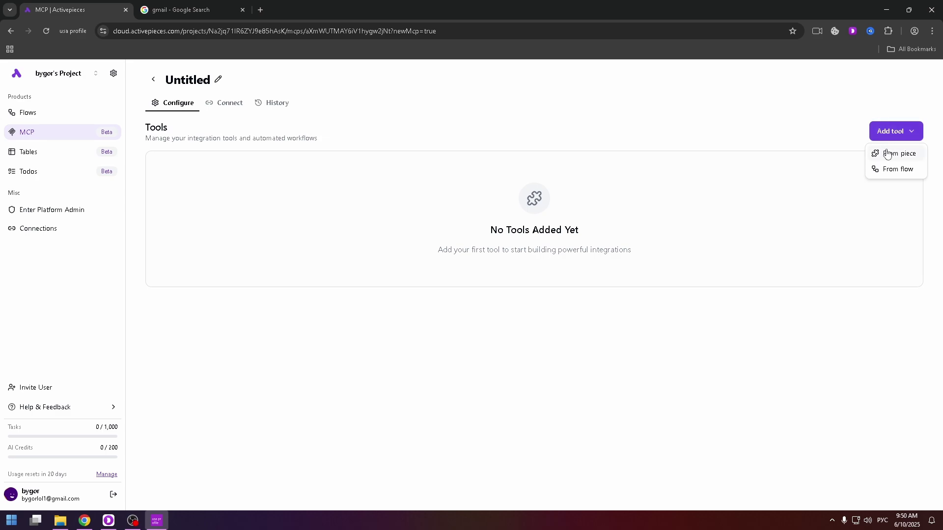
left_click(898, 169)
left_click(353, 207)
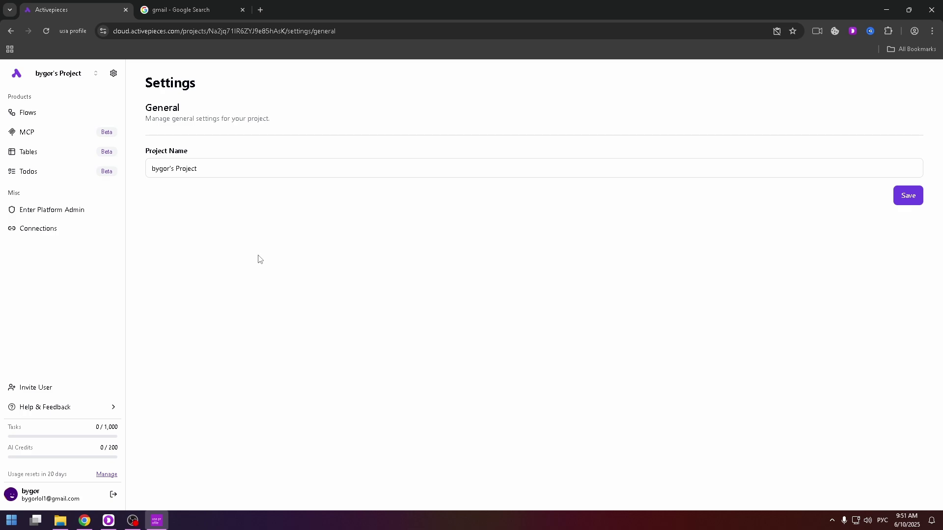
Open the project settings options from the gear icon, then close them.
left_click(114, 75)
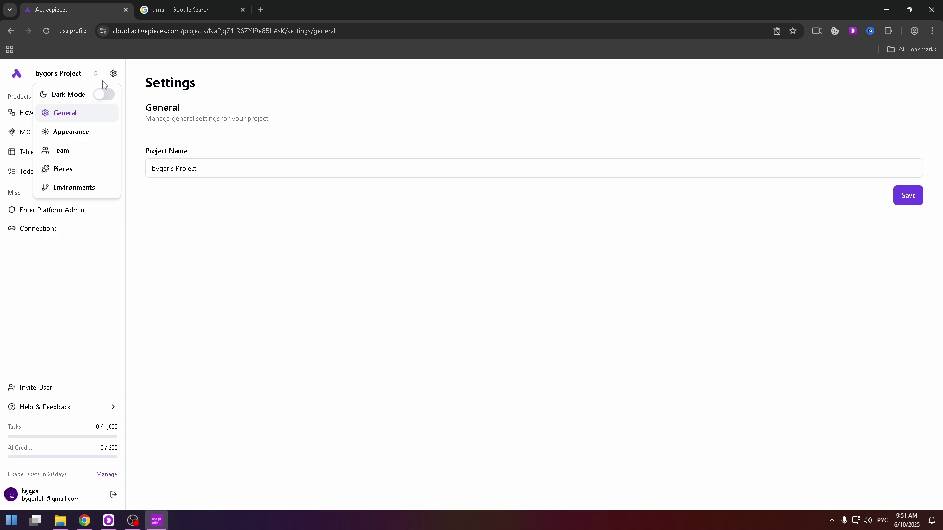
left_click(69, 203)
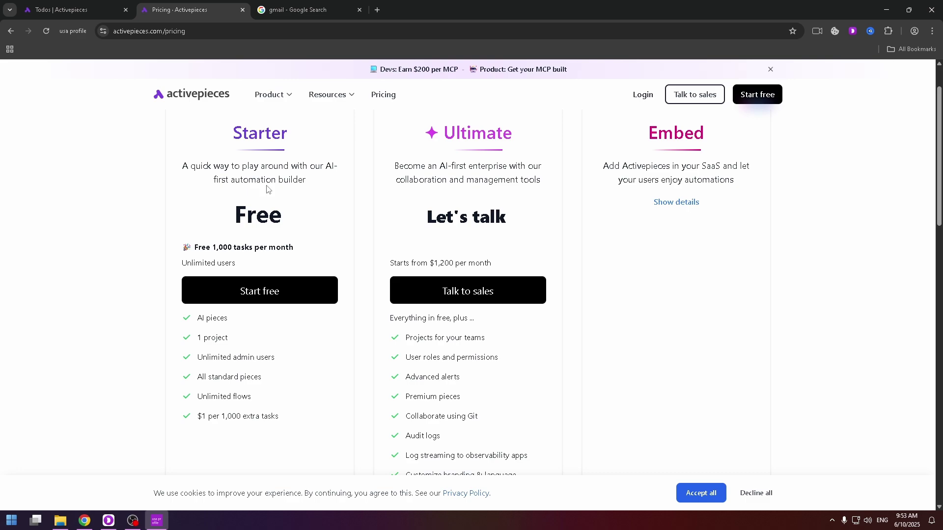
left_click_drag(232, 137, 313, 127)
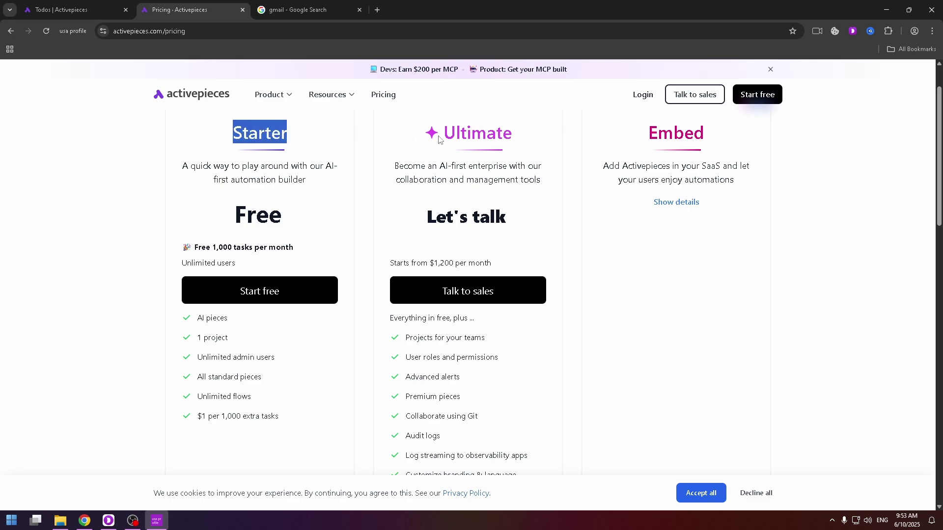
left_click(93, 313)
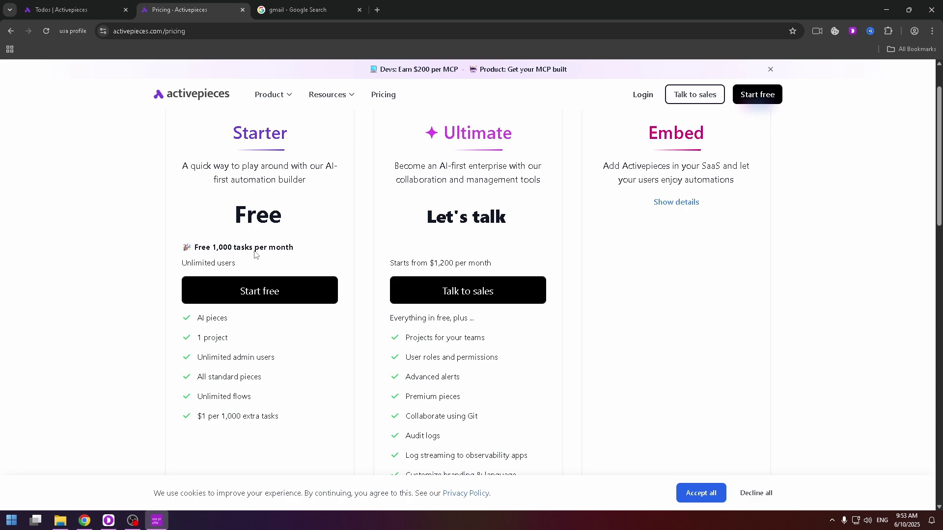
left_click_drag(238, 265, 187, 268)
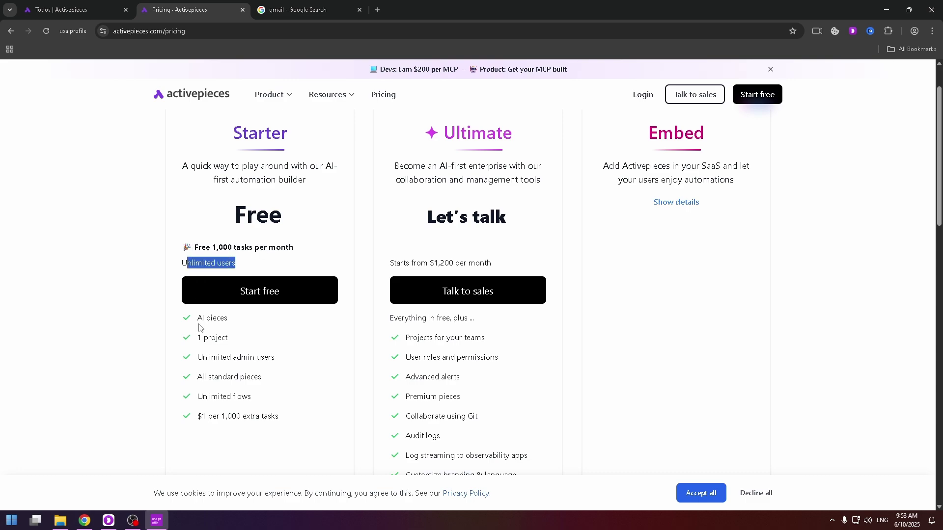
left_click_drag(231, 322, 195, 408)
left_click(260, 399)
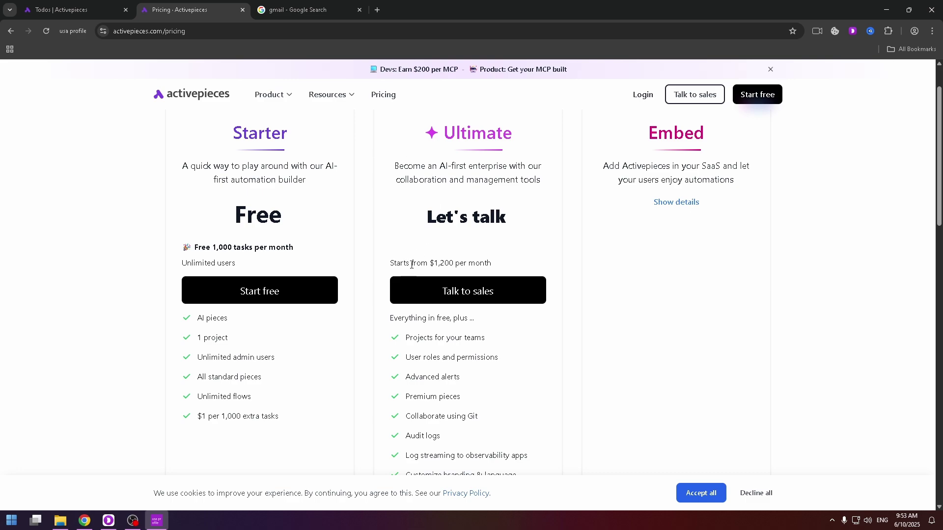
double_click(467, 263)
left_click(426, 260)
left_click_drag(393, 319, 422, 334)
left_click(438, 338)
scroll(441, 352, "down", 1)
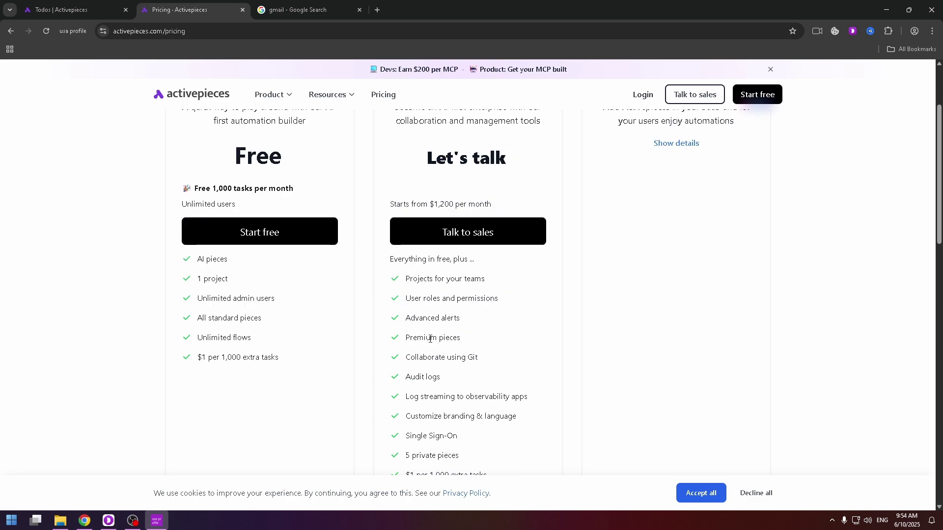
scroll(440, 336, "down", 1)
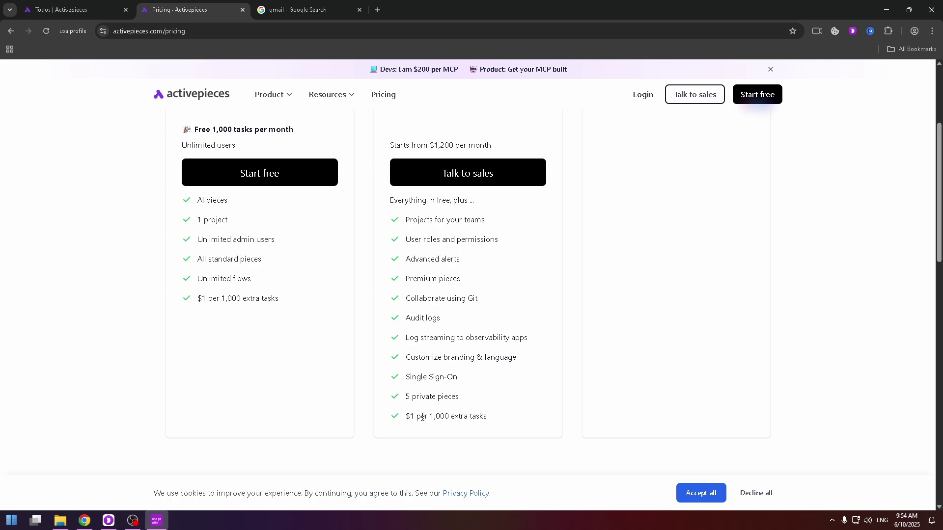
left_click_drag(405, 396, 456, 397)
left_click(450, 359)
scroll(450, 359, "up", 2)
scroll(480, 370, "up", 1)
key("alt+shift")
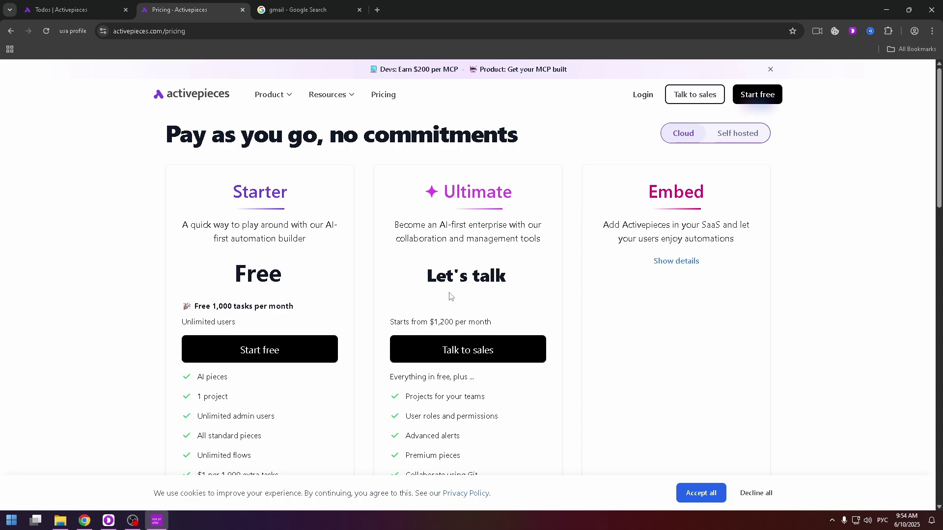
Expand Embed's $1,200-per-month pricing details and highlight its introduction and feature list.
left_click(676, 261)
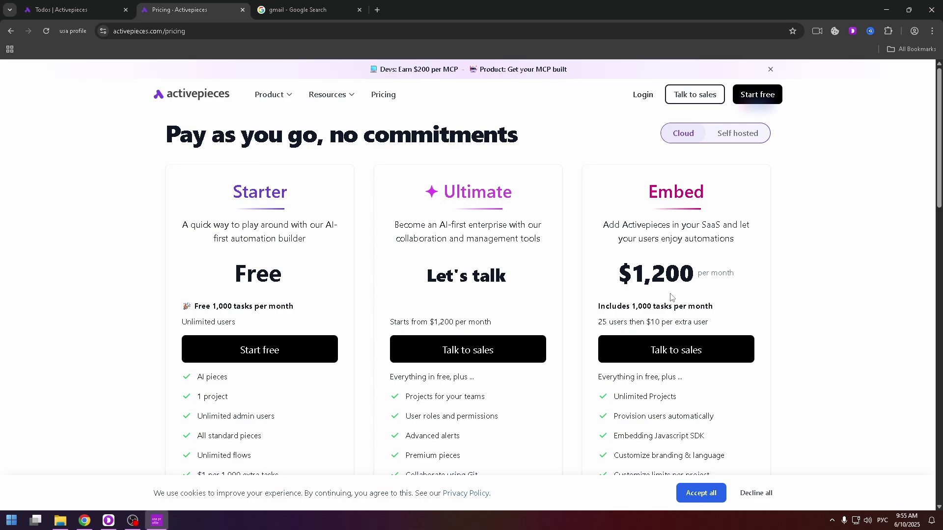
scroll(686, 318, "down", 2)
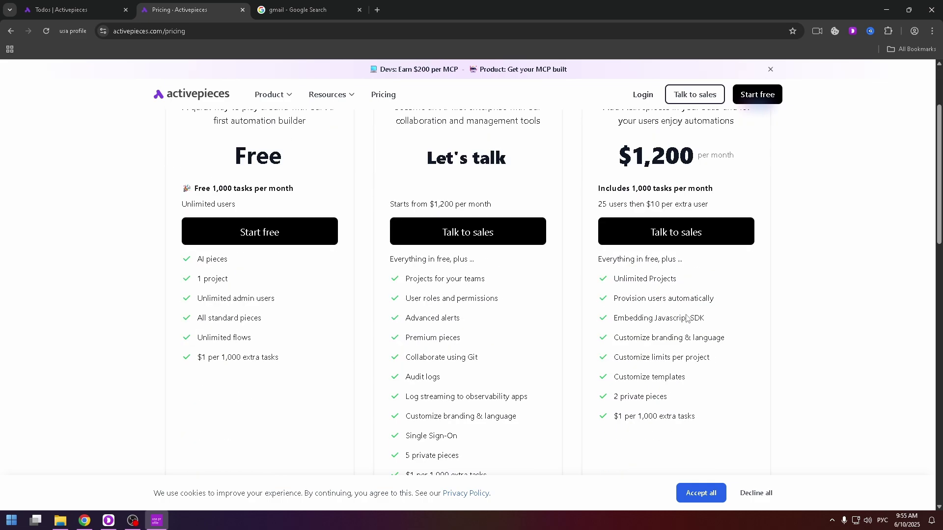
scroll(687, 318, "down", 1)
left_click_drag(604, 203, 673, 204)
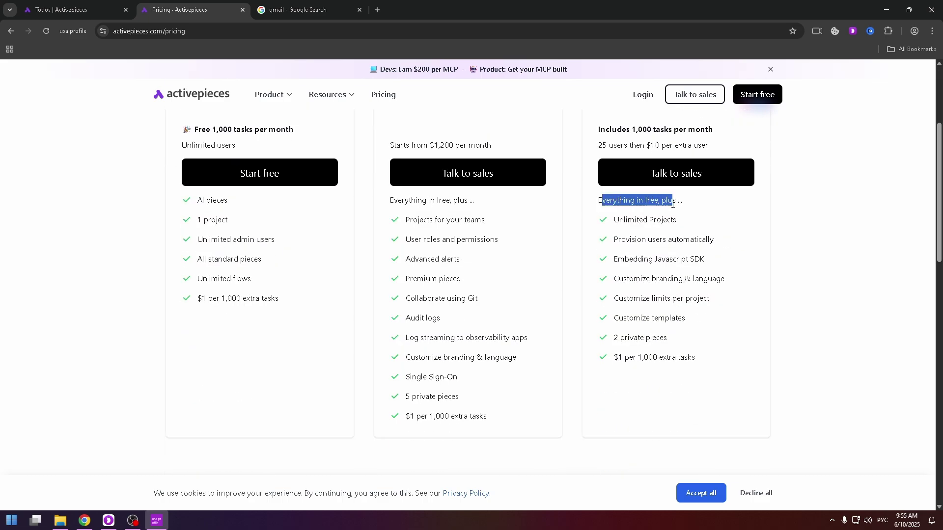
left_click_drag(614, 219, 697, 366)
left_click(698, 366)
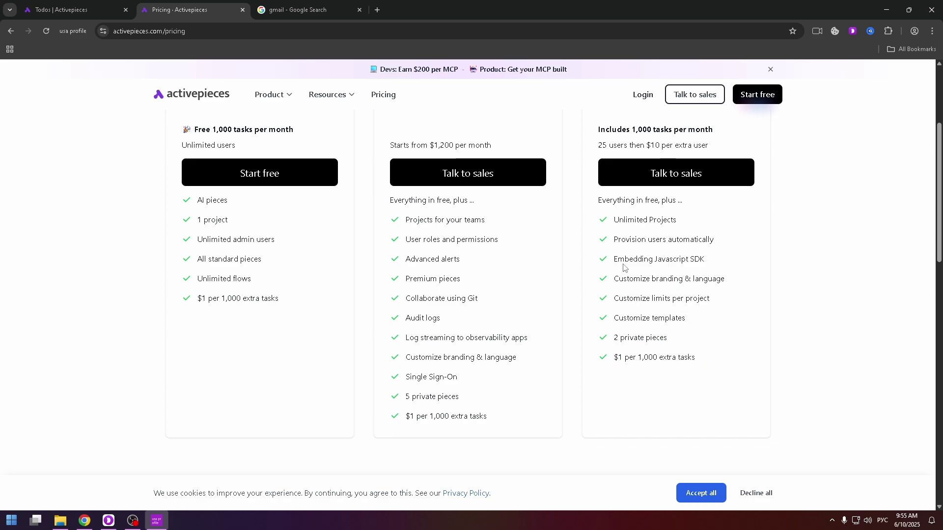
scroll(189, 79, "up", 3)
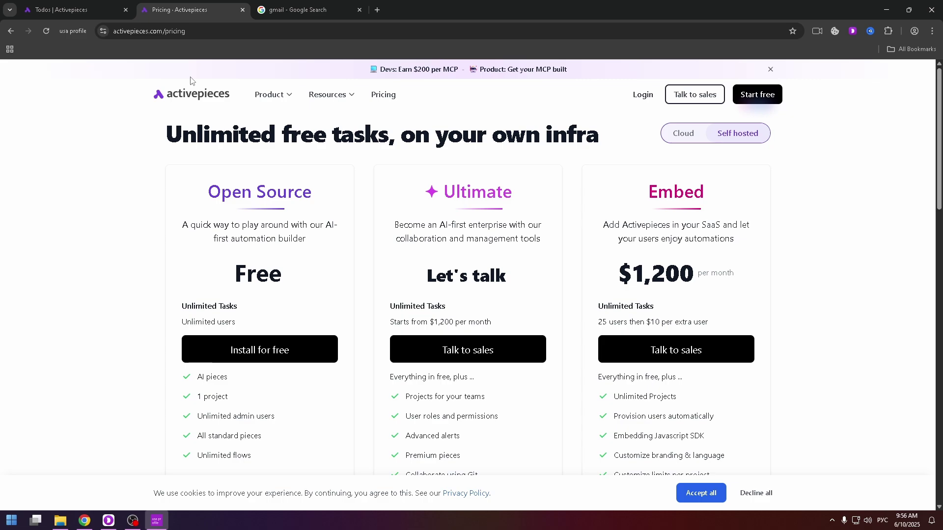
Switch back to the 'Todos | Activepieces' browser tab.
left_click(86, 4)
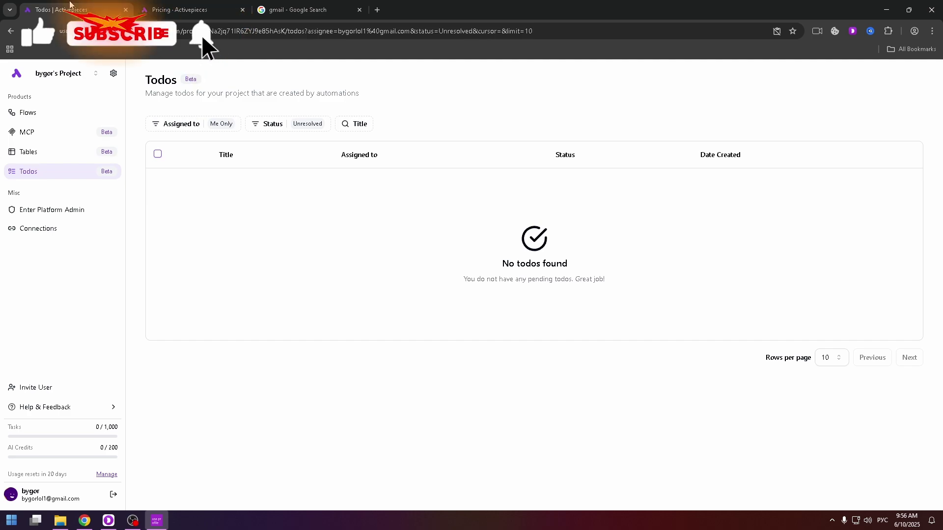